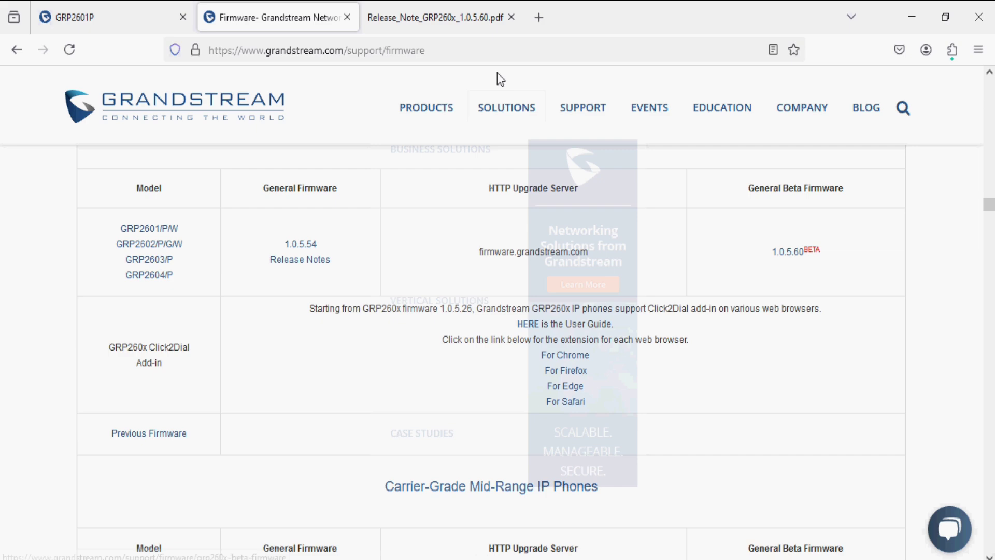
# - Highlight the speed-dial enhancement line in the 1.0.5.60 release notes, then return to the phone's web interface
pyautogui.click(484, 22)
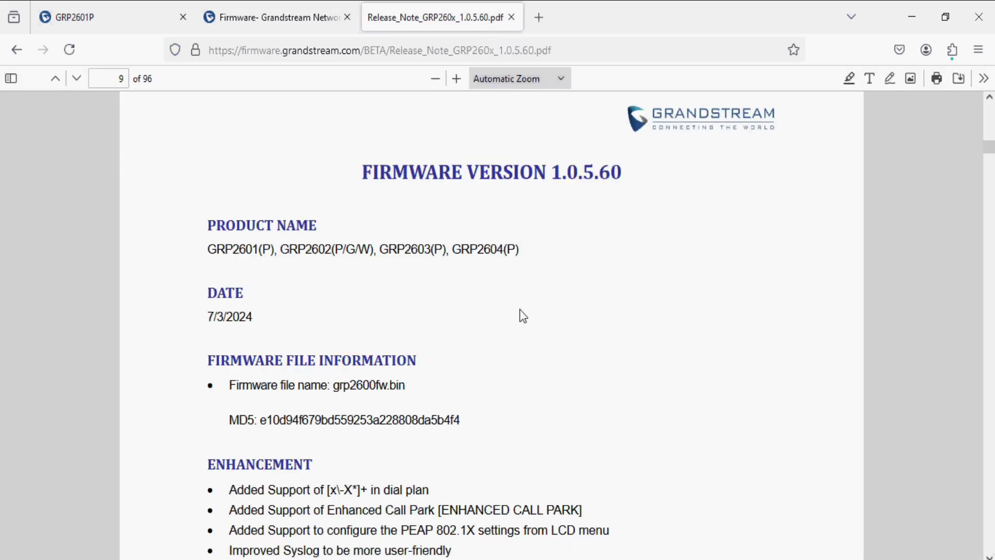
pyautogui.scroll(-5, 523, 315)
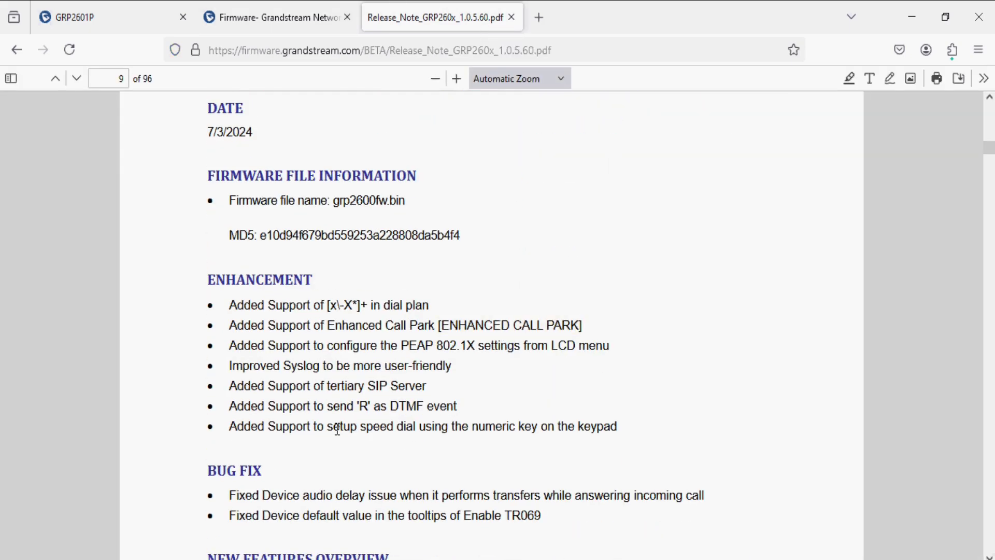
pyautogui.moveTo(332, 429); pyautogui.dragTo(612, 429)
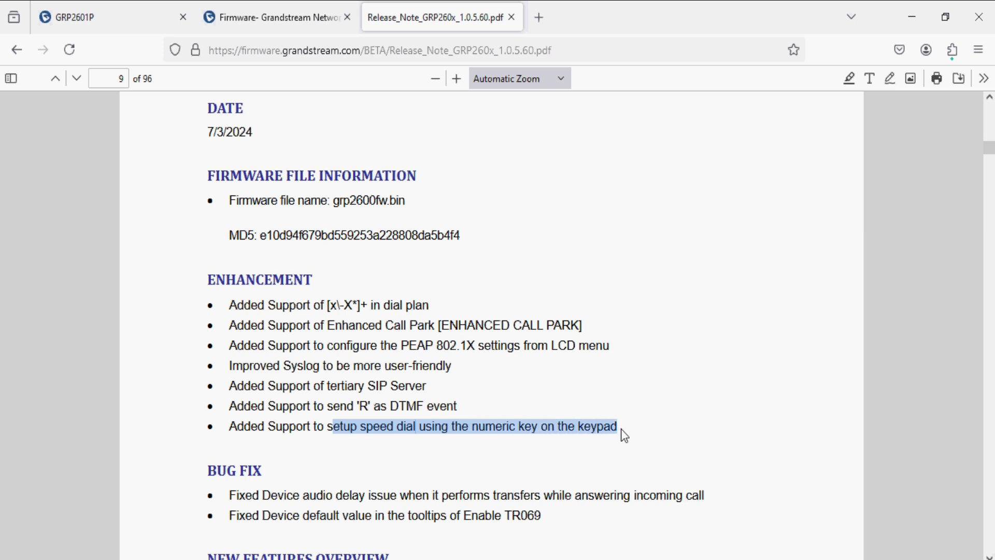
pyautogui.click(549, 405)
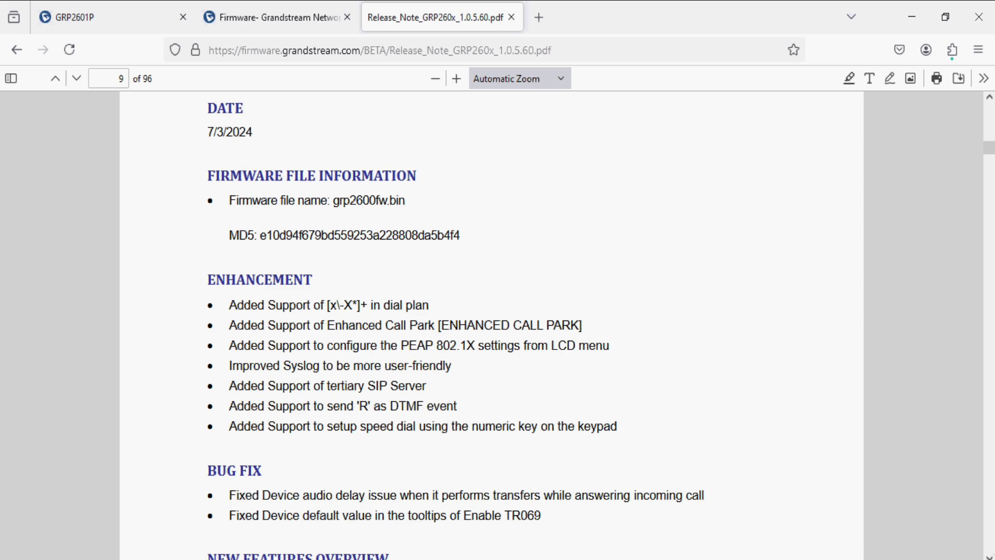
pyautogui.click(110, 17)
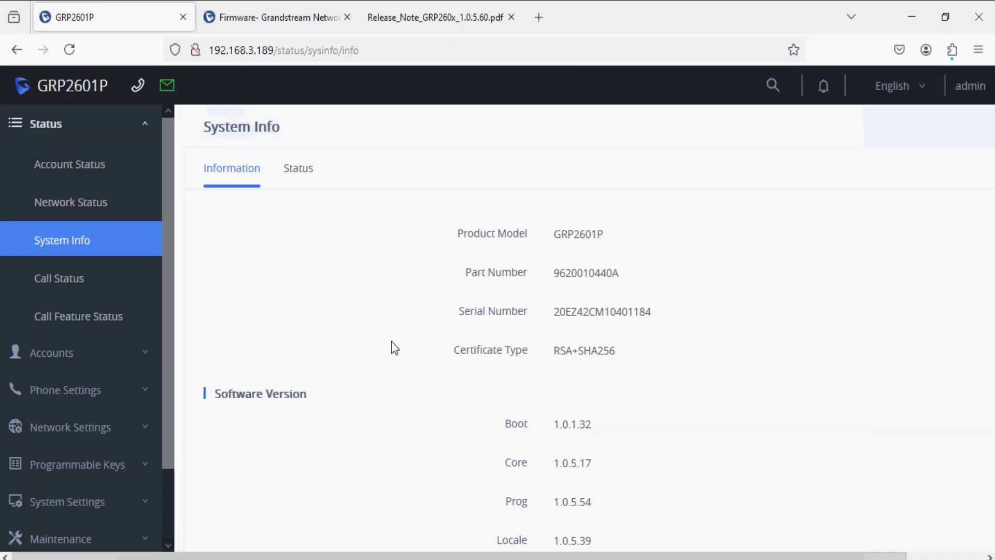
pyautogui.scroll(-3, 391, 347)
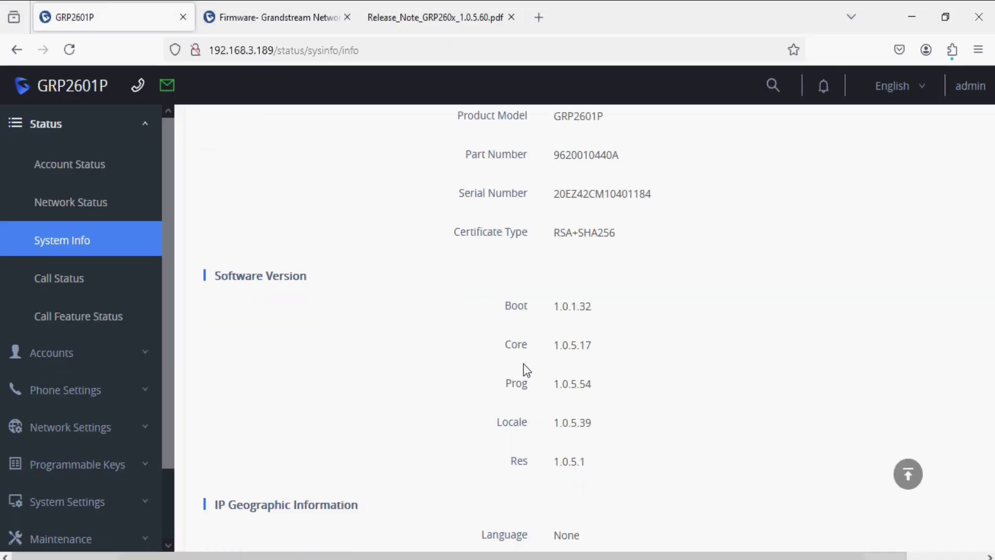
# - Note the installed Prog version and go to Maintenance > Upgrade and Provisioning
pyautogui.moveTo(597, 385); pyautogui.dragTo(570, 383)
pyautogui.click(465, 399)
pyautogui.scroll(-2, 67, 475)
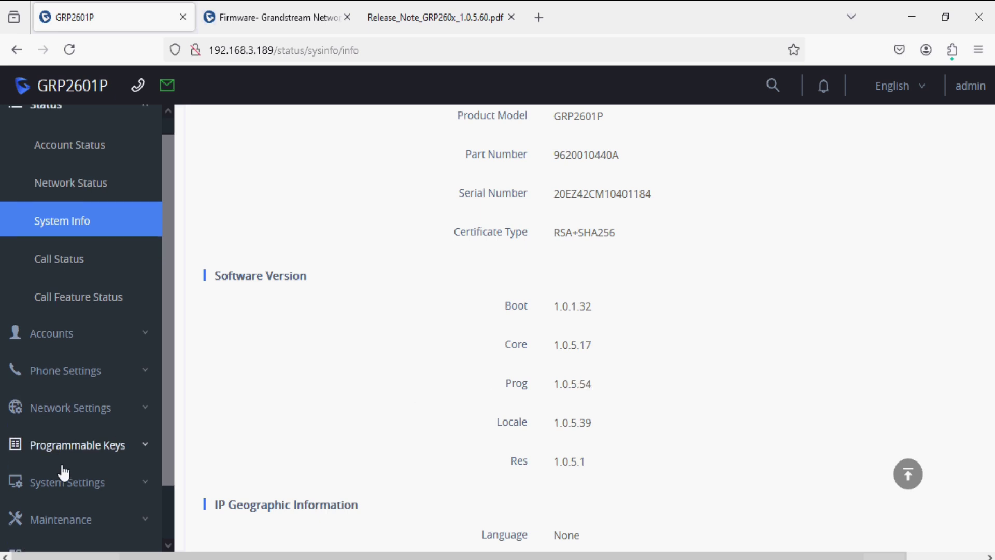
pyautogui.click(70, 464)
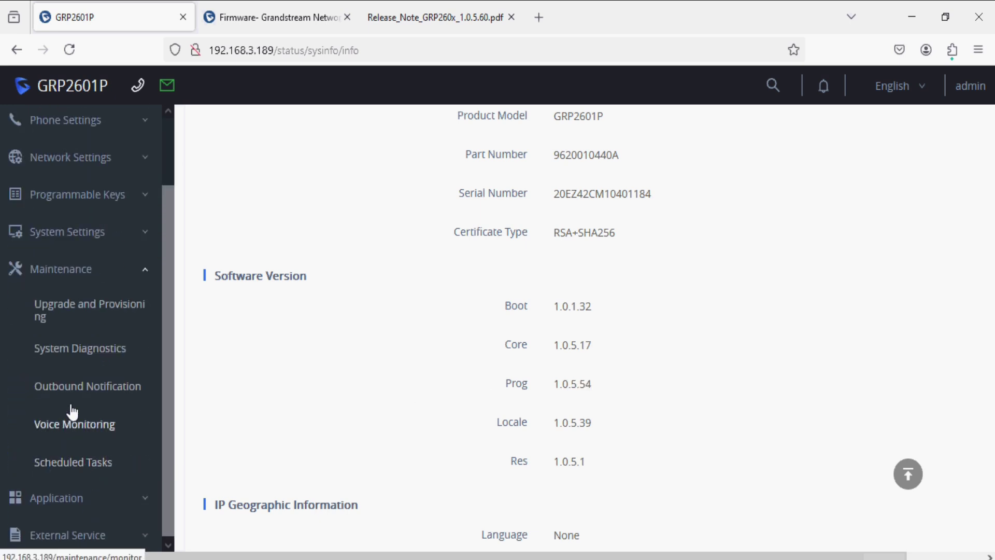
pyautogui.click(86, 319)
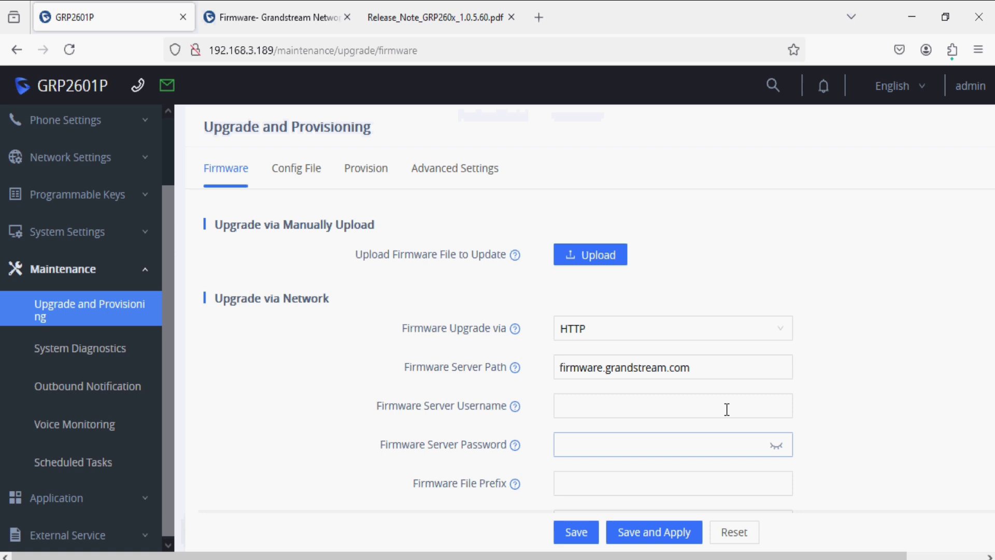
# - Set the Firmware Server Path to firmware.grandstream.com/BETA, save and apply, and start the upgrade
pyautogui.click(725, 367)
pyautogui.write('/BETA')
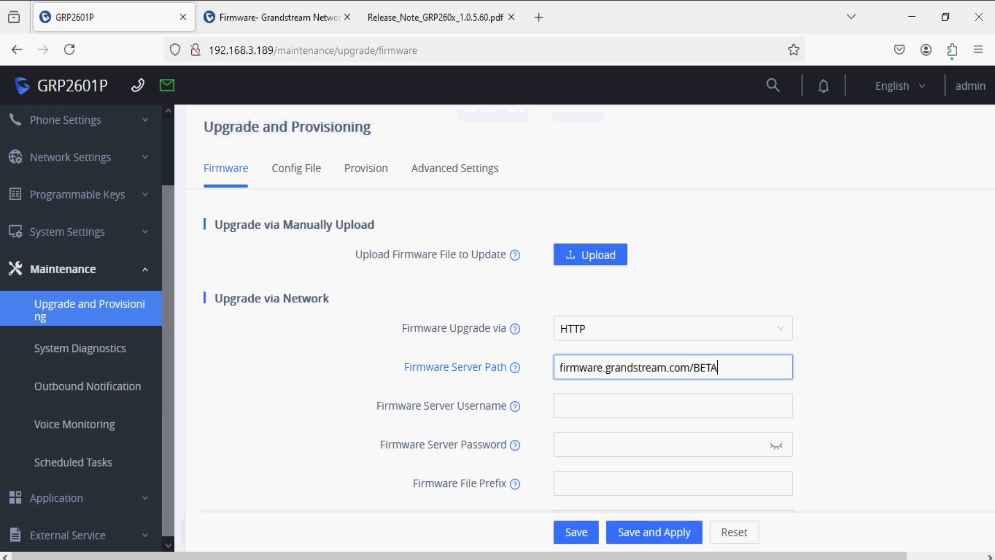
pyautogui.click(659, 532)
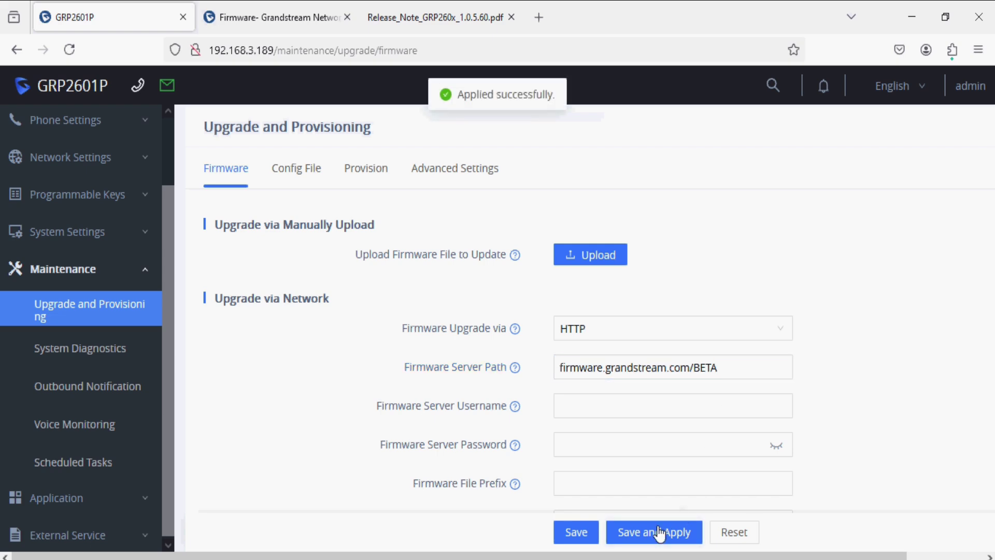
pyautogui.scroll(-2, 549, 451)
pyautogui.scroll(-2, 544, 442)
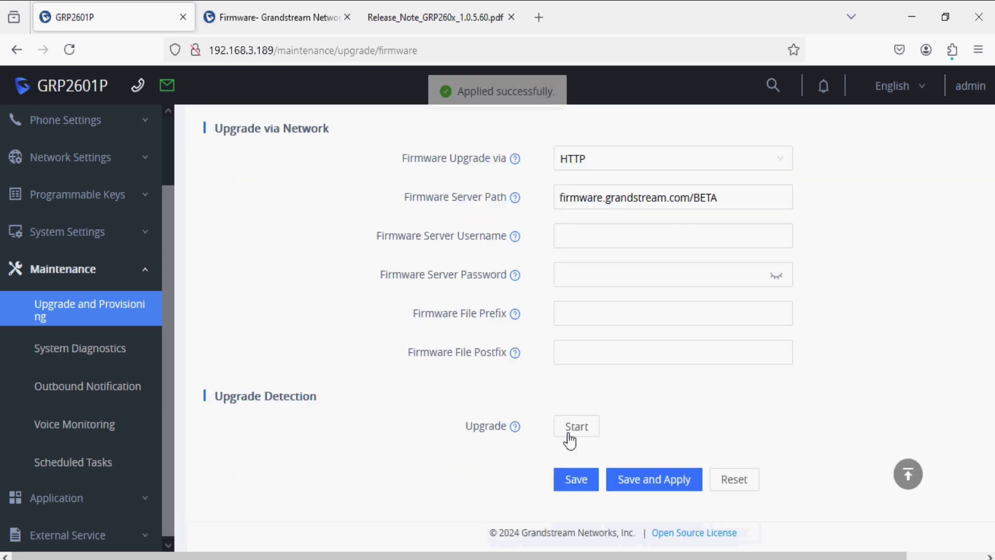
pyautogui.click(579, 424)
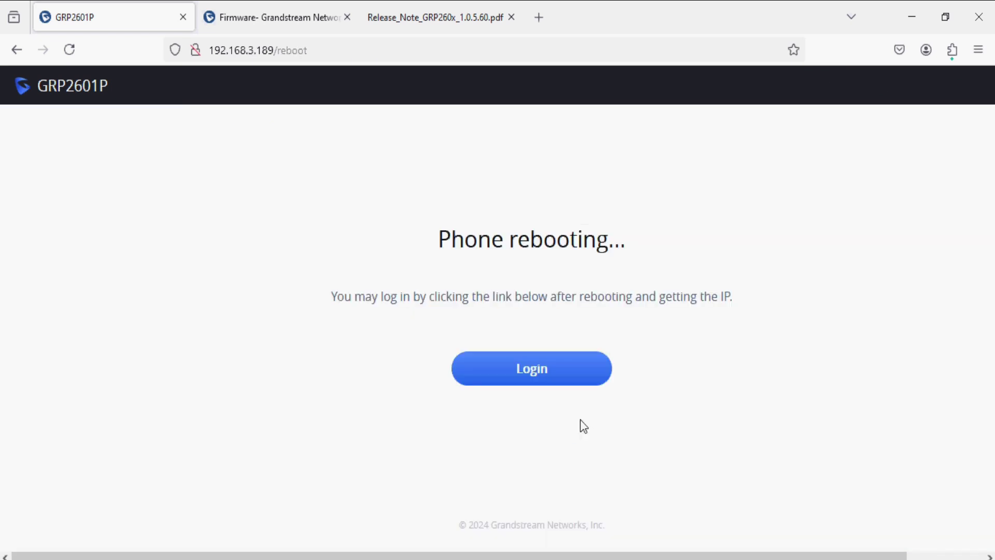
# - Log back in as admin after the reboot, declining Firefox's save-password prompt
pyautogui.click(518, 375)
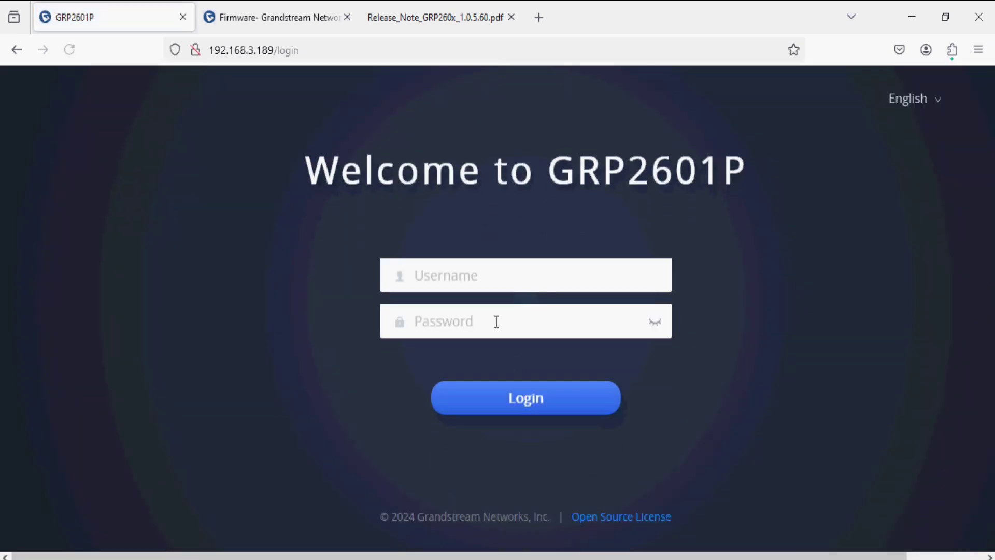
pyautogui.click(486, 278)
pyautogui.write('adfmin')
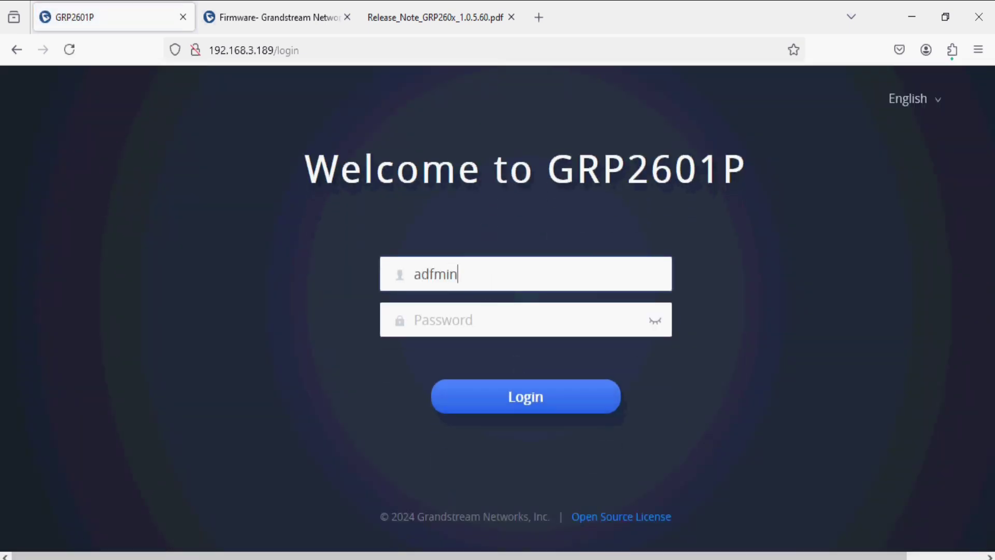
pyautogui.press('BackSpace')
pyautogui.press('BackSpace')
pyautogui.press('BackSpace')
pyautogui.press('Tab')
pyautogui.write('ain')
pyautogui.press('Return')
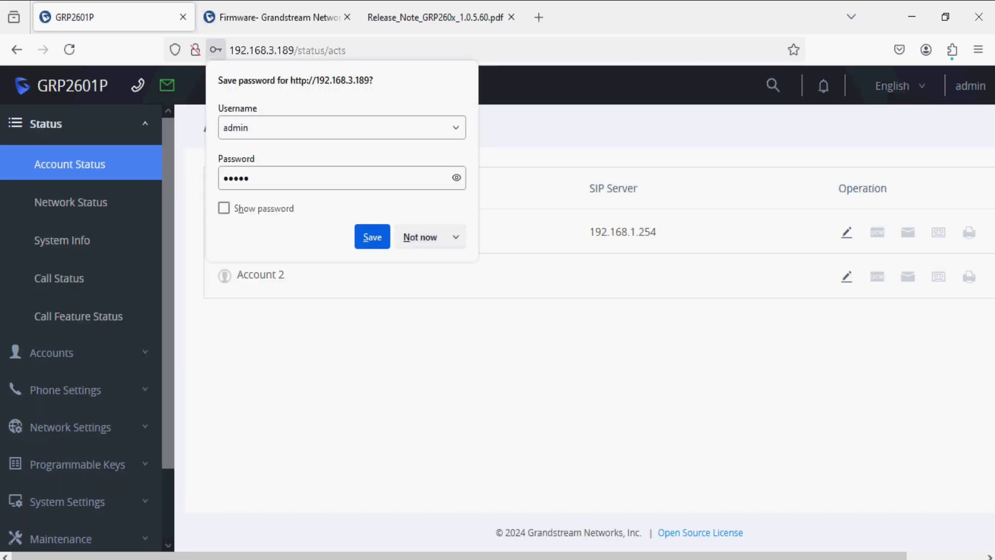
pyautogui.click(418, 237)
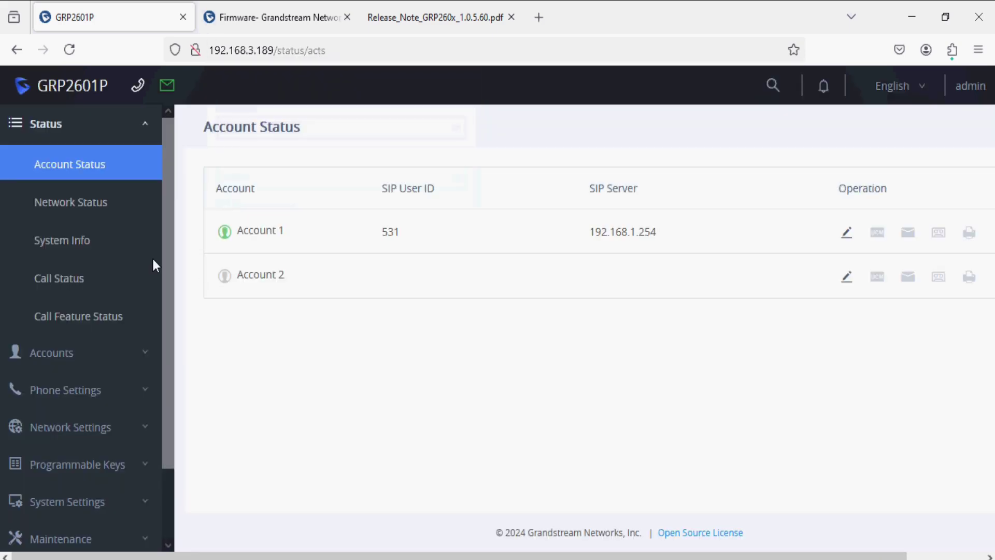
# - Confirm the version on System Info, then go to Programmable Keys > Number Keys
pyautogui.click(116, 237)
pyautogui.scroll(-1, 459, 358)
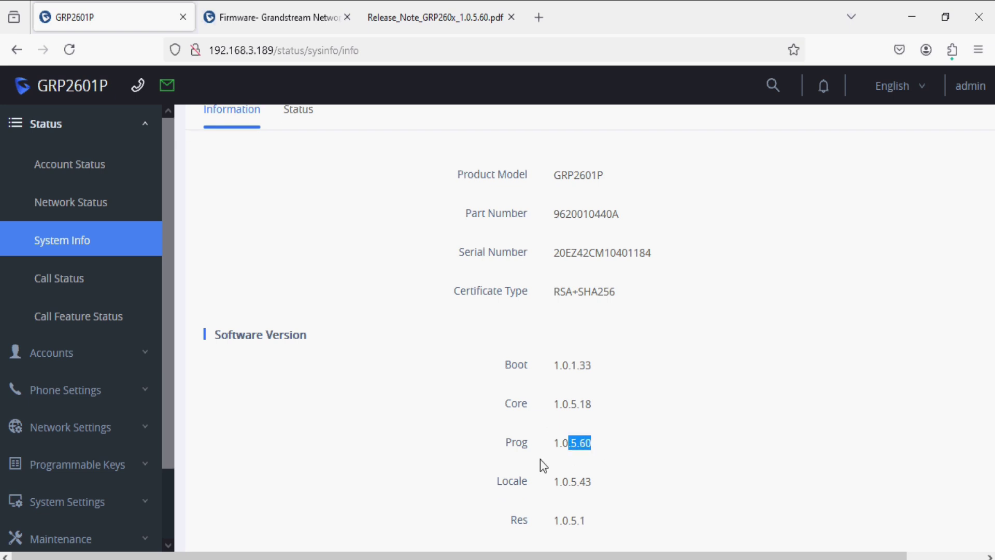
pyautogui.click(411, 437)
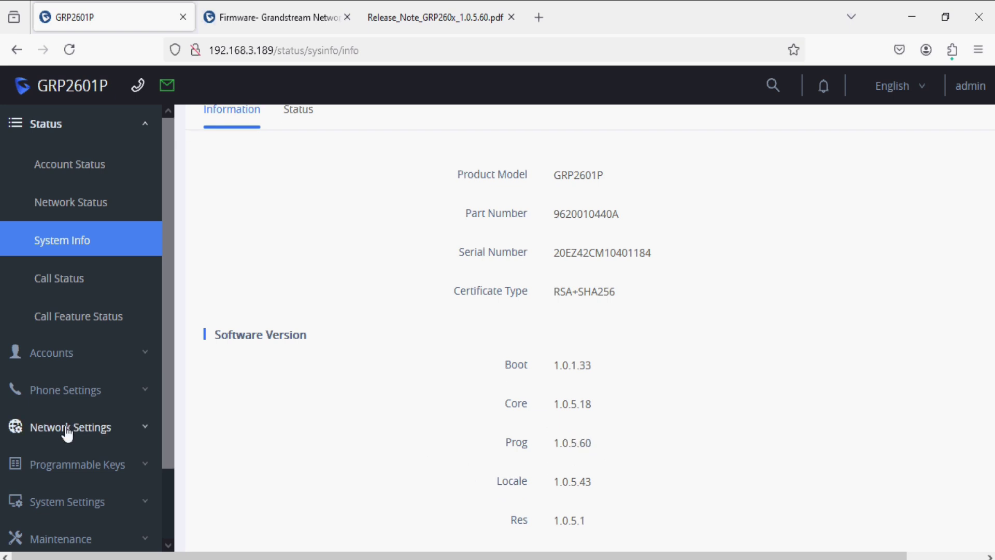
pyautogui.scroll(-1, 65, 434)
pyautogui.scroll(-1, 65, 436)
pyautogui.click(65, 408)
pyautogui.scroll(-2, 65, 409)
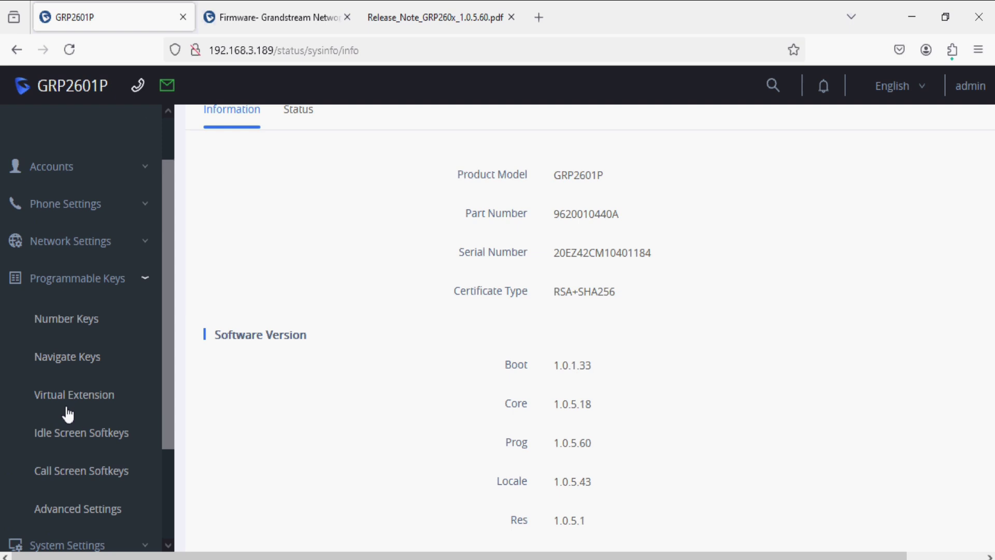
pyautogui.scroll(-1, 65, 358)
pyautogui.click(67, 259)
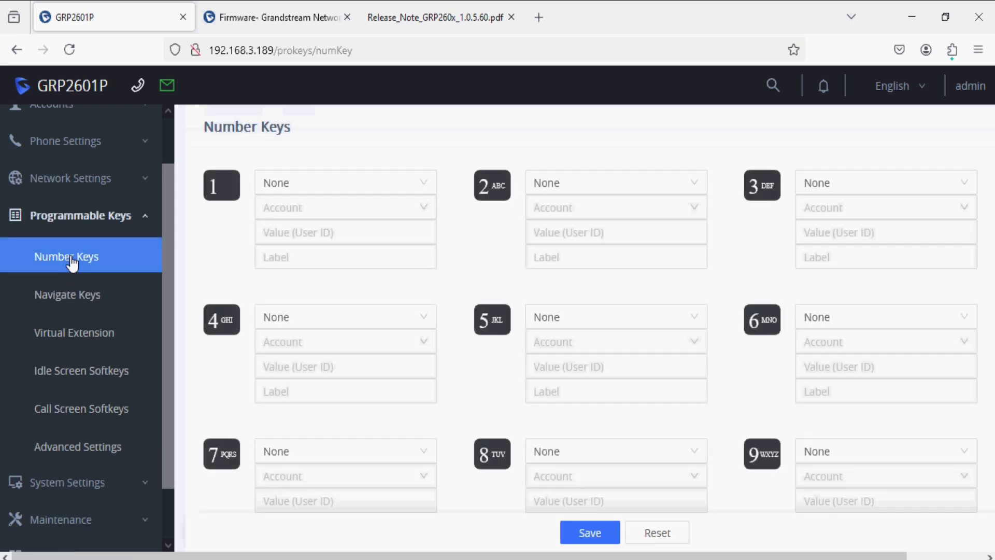
# - Set number key 1 to Speed Dial with value 542 and label Test, then save
pyautogui.click(344, 193)
pyautogui.click(316, 233)
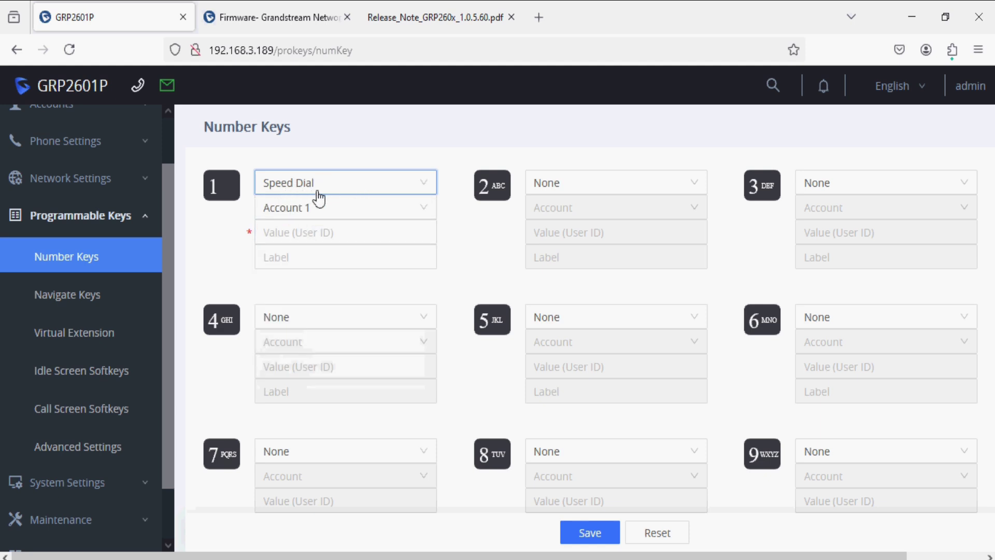
pyautogui.click(306, 235)
pyautogui.write('542')
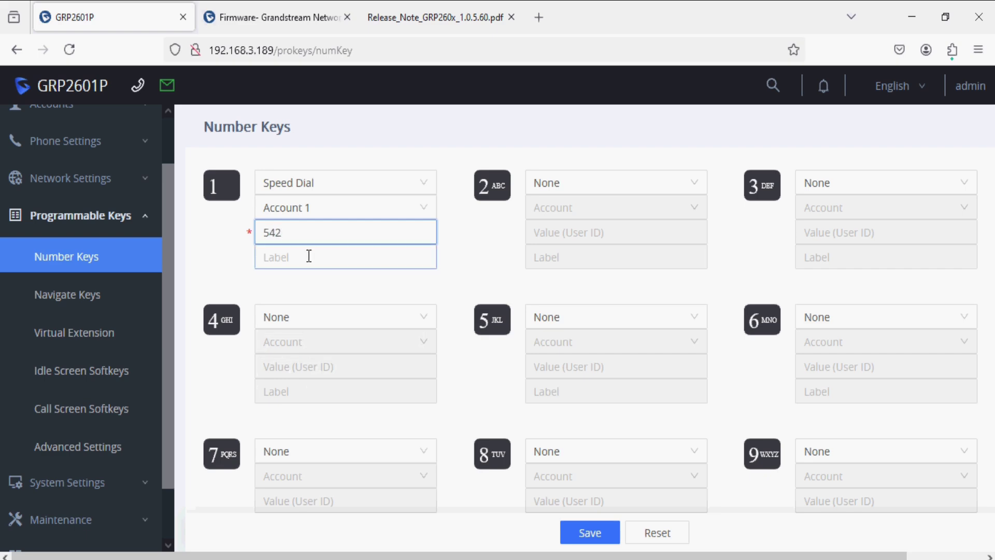
pyautogui.click(308, 256)
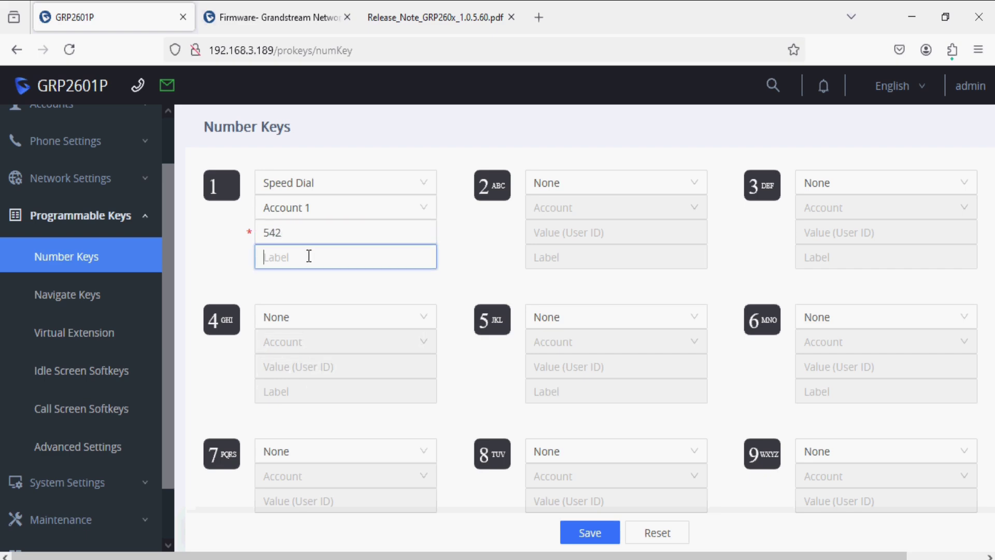
pyautogui.write('Test')
pyautogui.scroll(-2, 584, 311)
pyautogui.scroll(2, 329, 258)
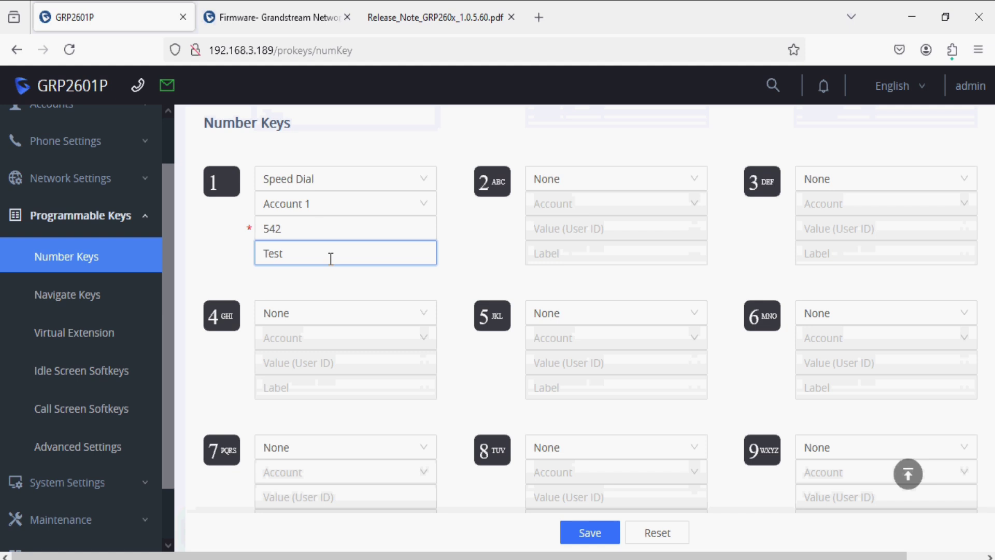
pyautogui.scroll(-2, 477, 262)
pyautogui.scroll(-1, 545, 327)
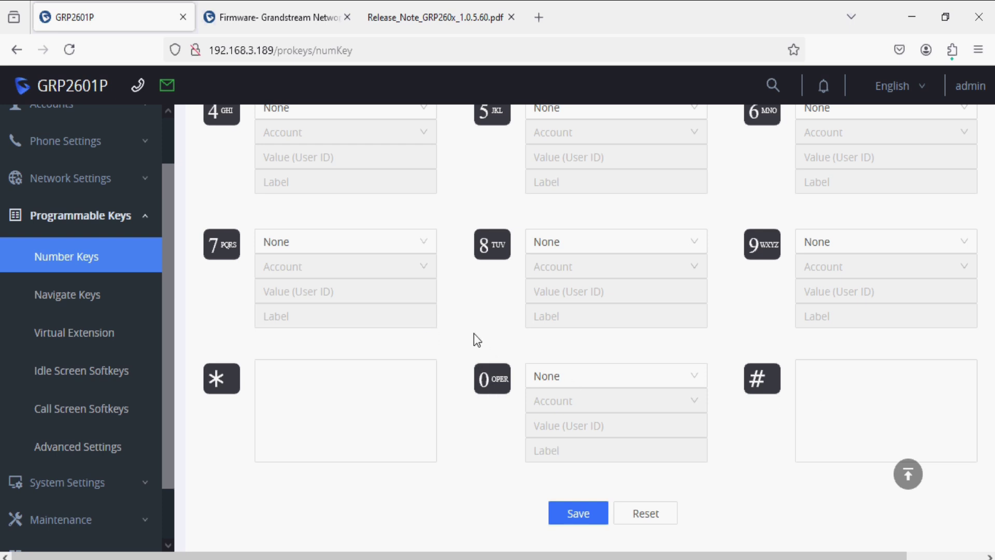
pyautogui.click(591, 517)
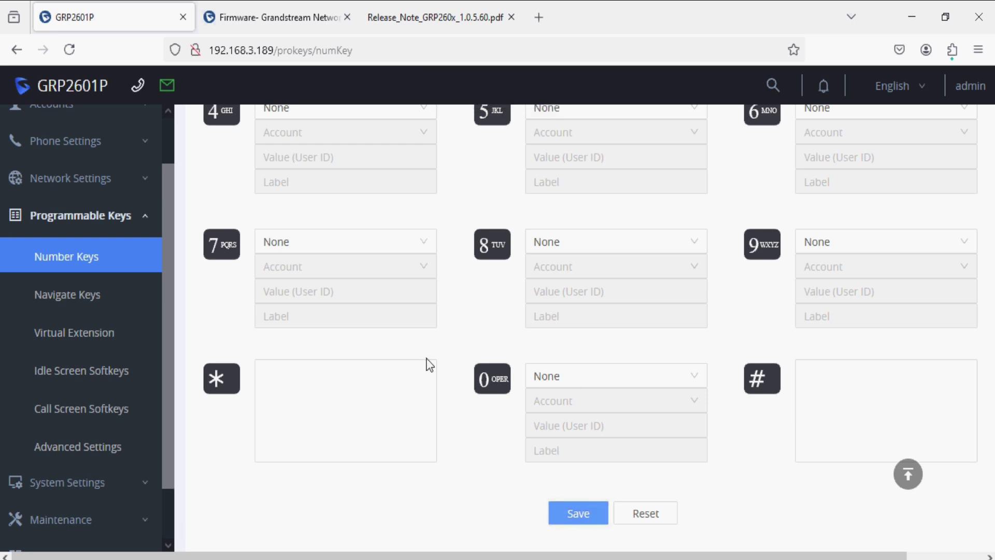
pyautogui.scroll(3, 427, 361)
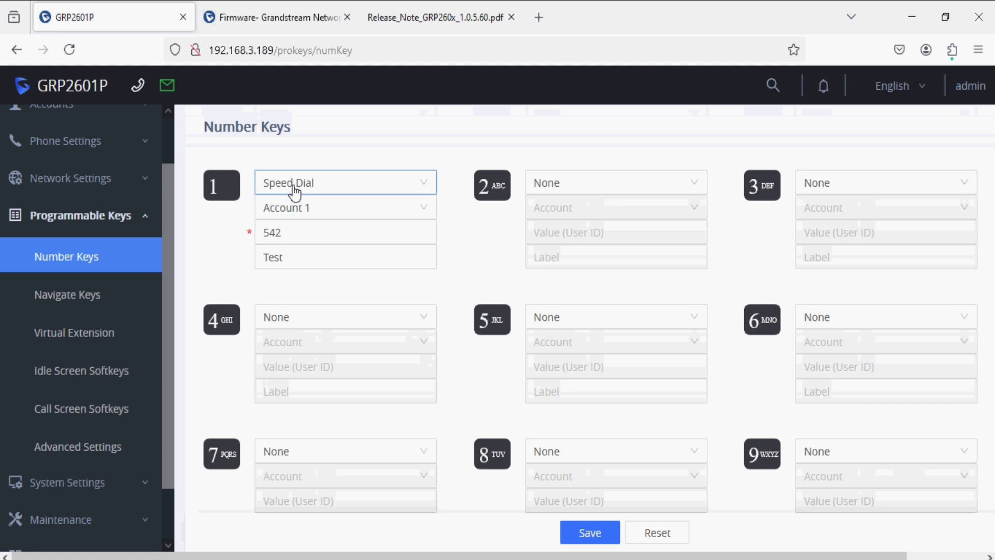
# - View the Navigate Keys page and browse the Up and OK key Short Press options without changing them
pyautogui.click(296, 232)
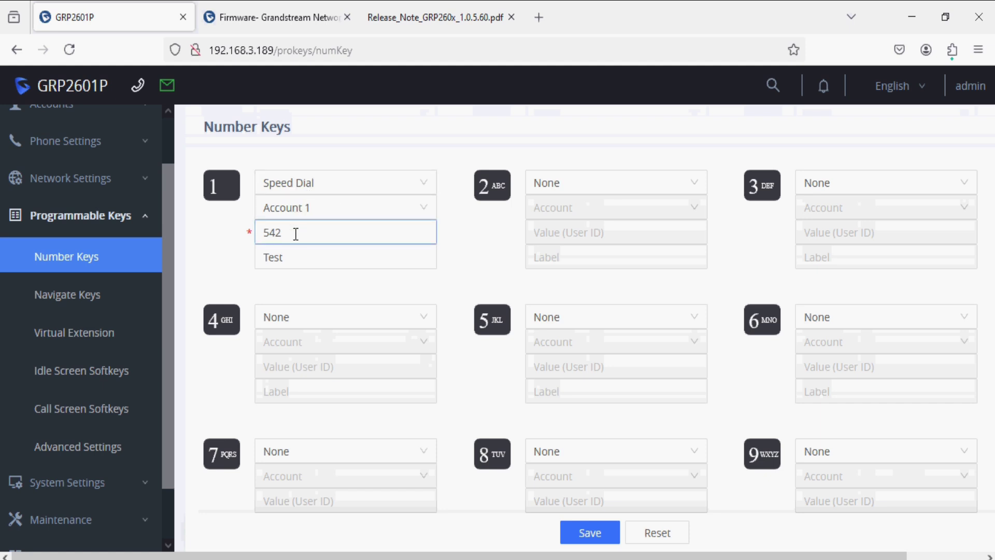
pyautogui.click(79, 296)
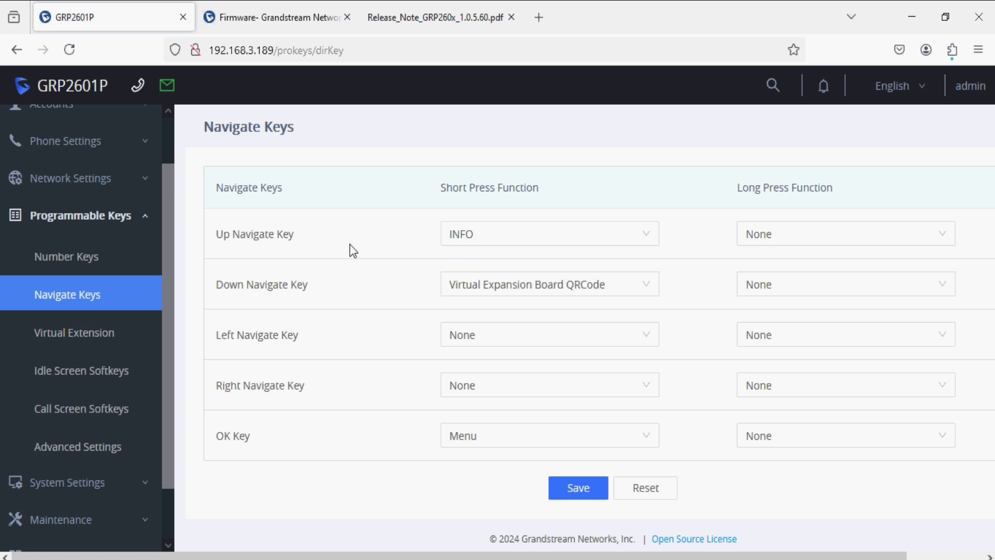
pyautogui.click(445, 241)
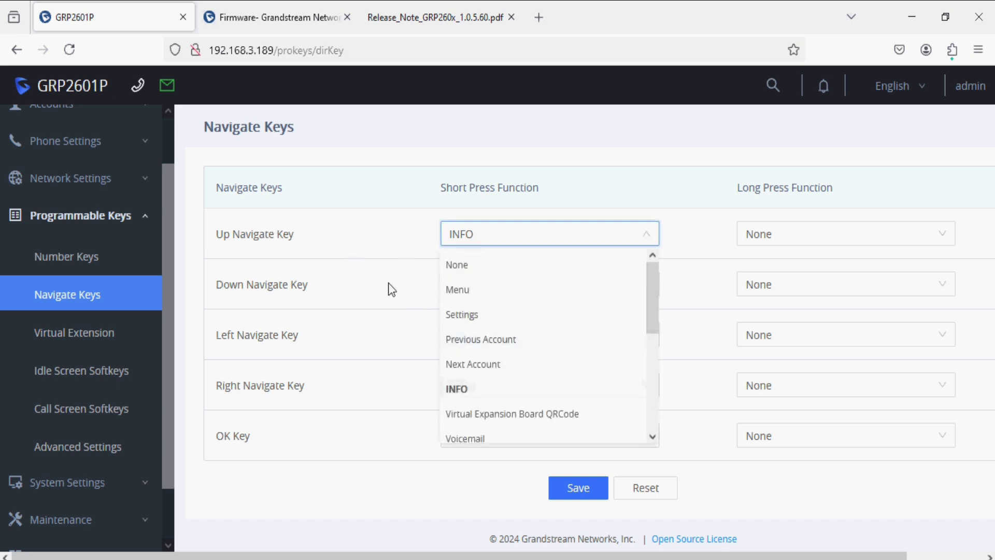
pyautogui.click(366, 290)
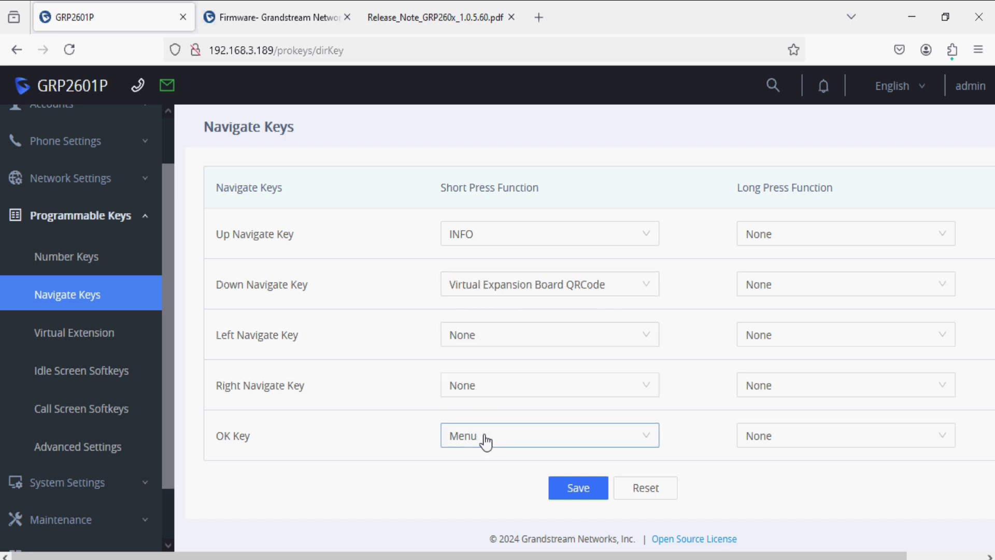
pyautogui.click(518, 436)
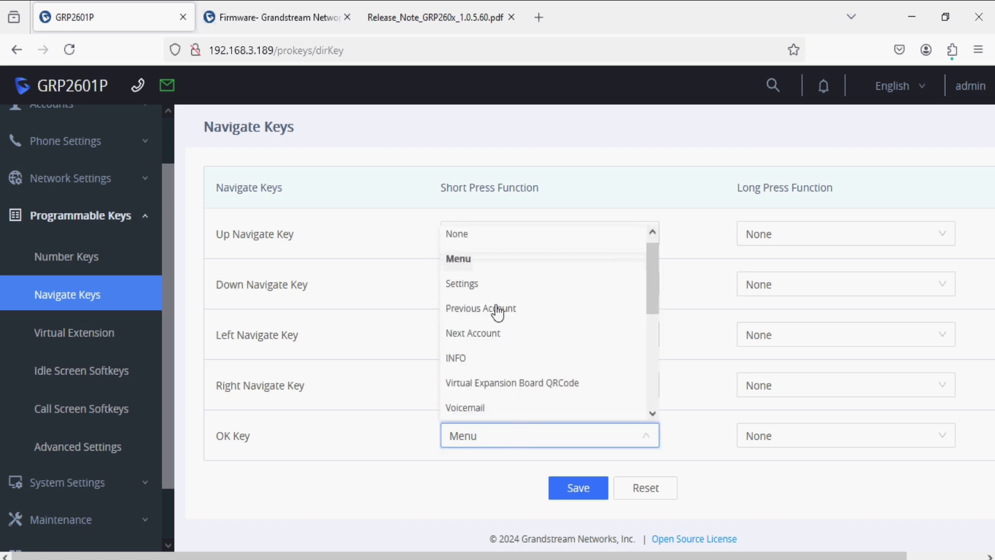
pyautogui.scroll(-2, 494, 305)
pyautogui.scroll(-3, 493, 304)
pyautogui.scroll(5, 493, 303)
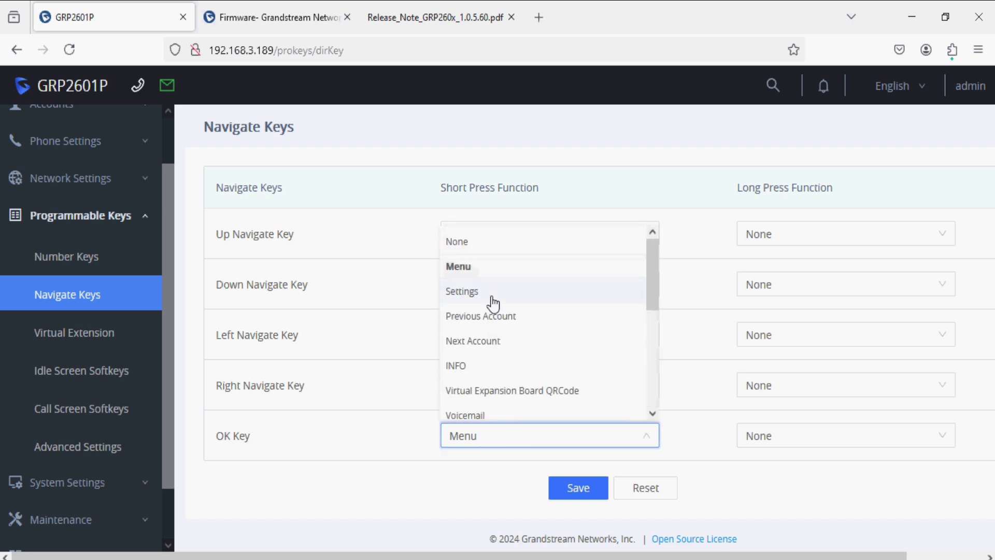
pyautogui.click(375, 386)
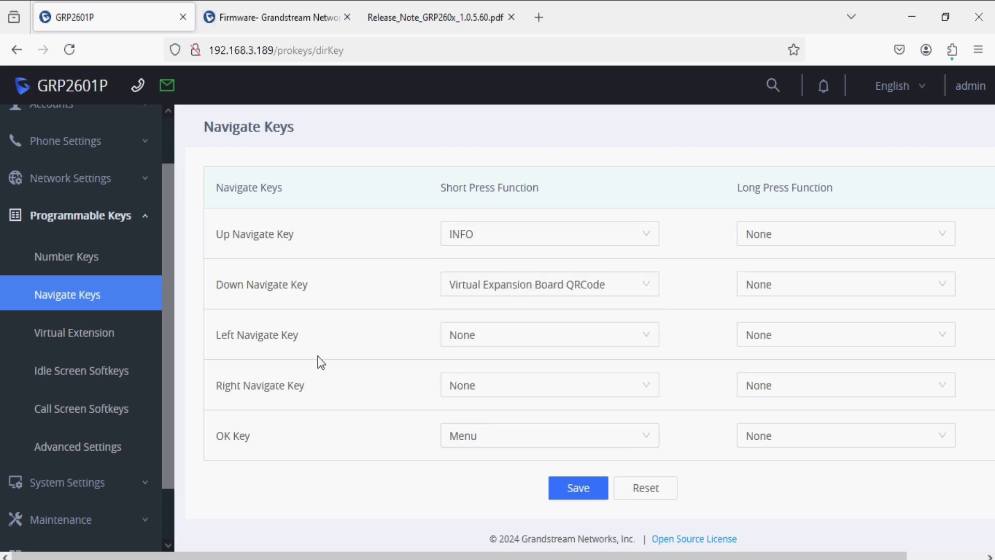